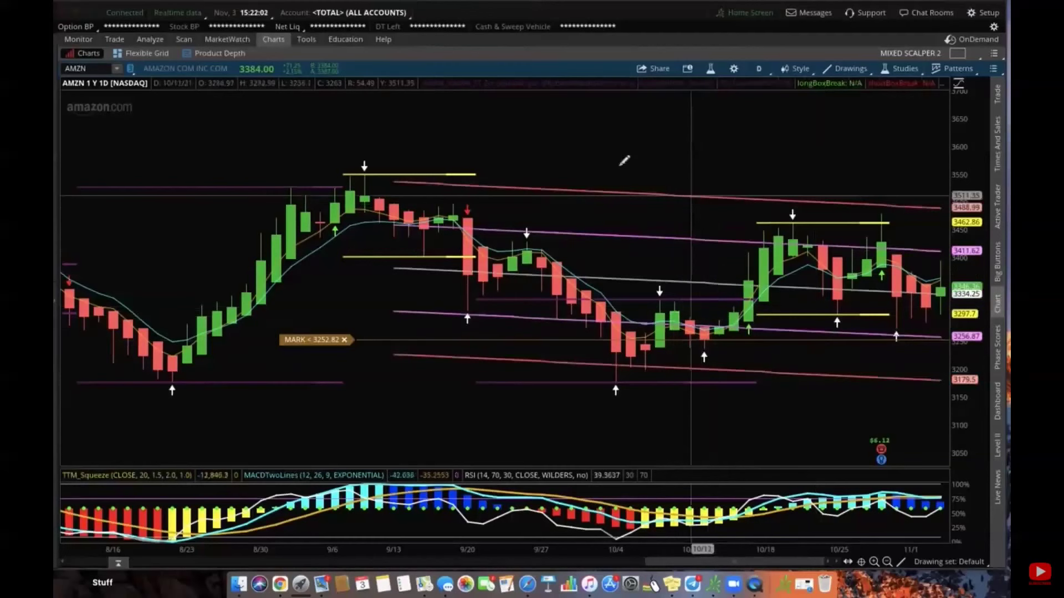
Start an AMZN alert from the chart's EMA and bring up the STUDY option in the Price list.
{"action": "right_click", "coordinate": [553, 260]}
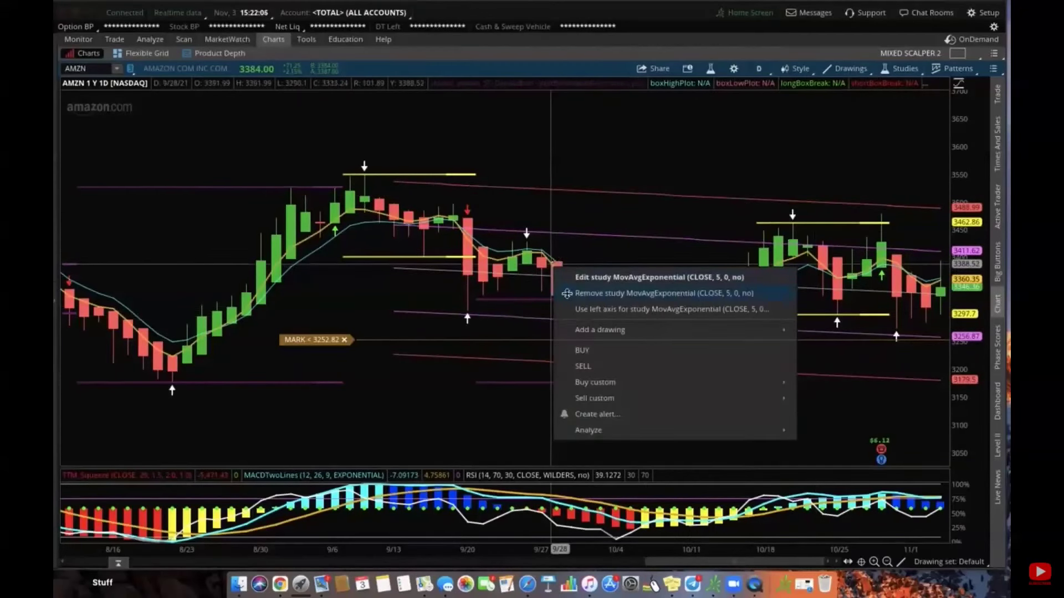
{"action": "left_click", "coordinate": [612, 414]}
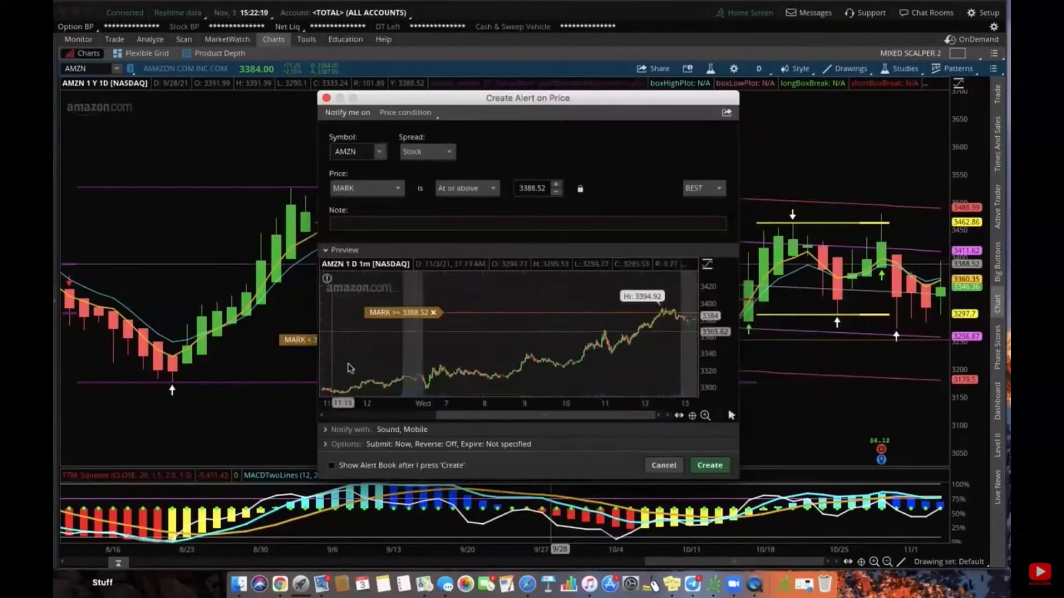
{"action": "left_click", "coordinate": [394, 189]}
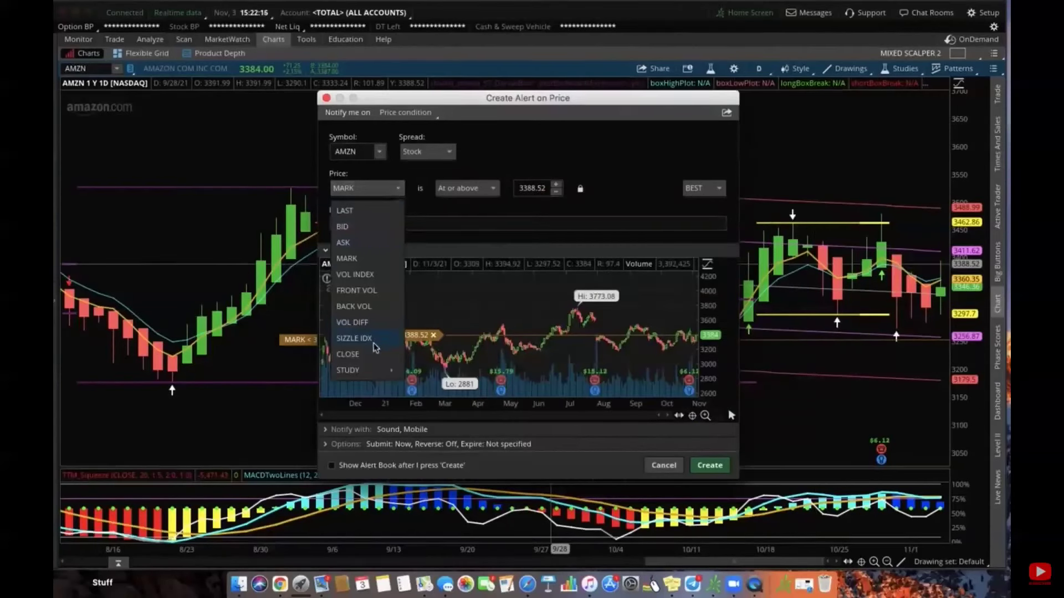
{"action": "mouse_move", "coordinate": [372, 375]}
Edit the study alert, delete the RSICrossover condition, and leave aggregation on D.
{"action": "left_click", "coordinate": [435, 471]}
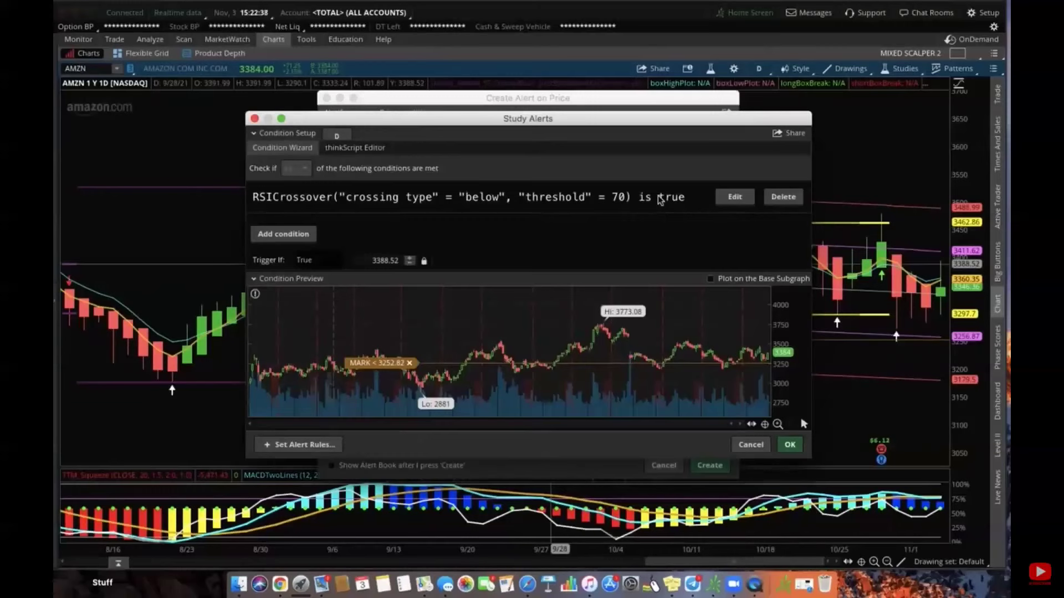
{"action": "left_click", "coordinate": [792, 199]}
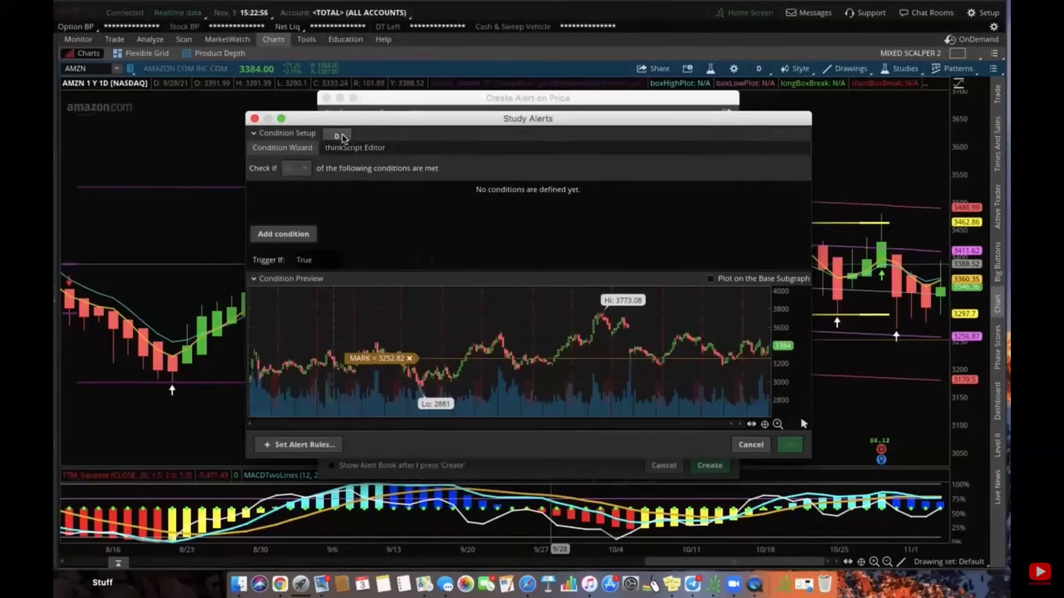
{"action": "left_click", "coordinate": [339, 136]}
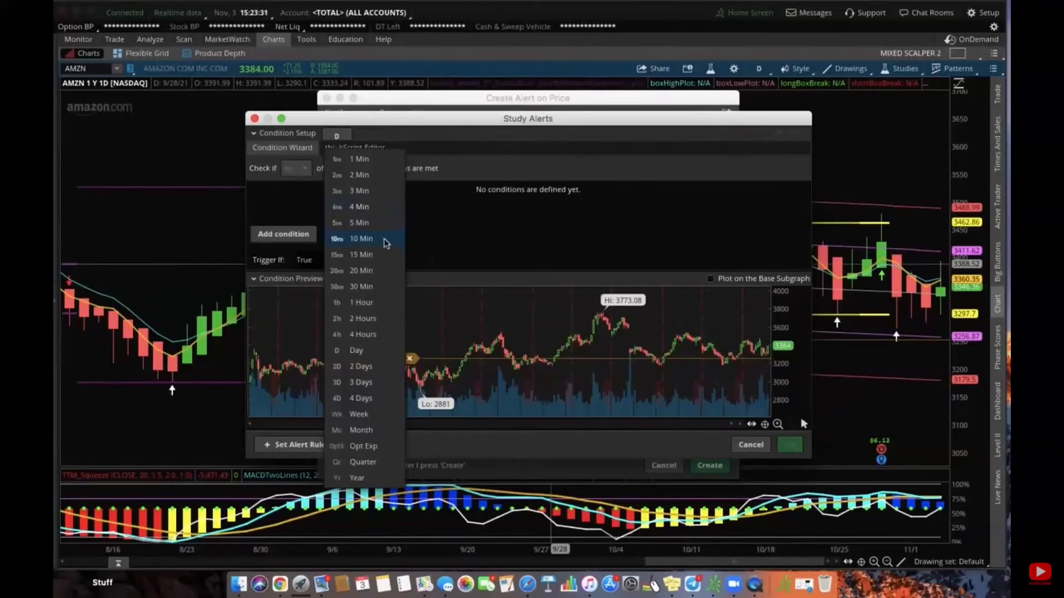
{"action": "left_click", "coordinate": [336, 137]}
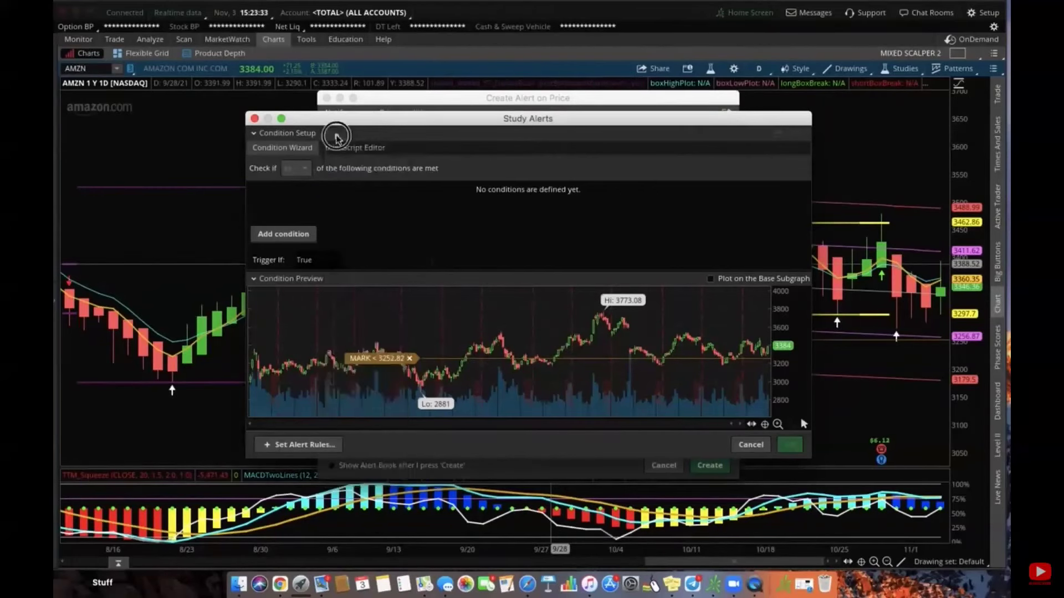
{"action": "left_click", "coordinate": [336, 136]}
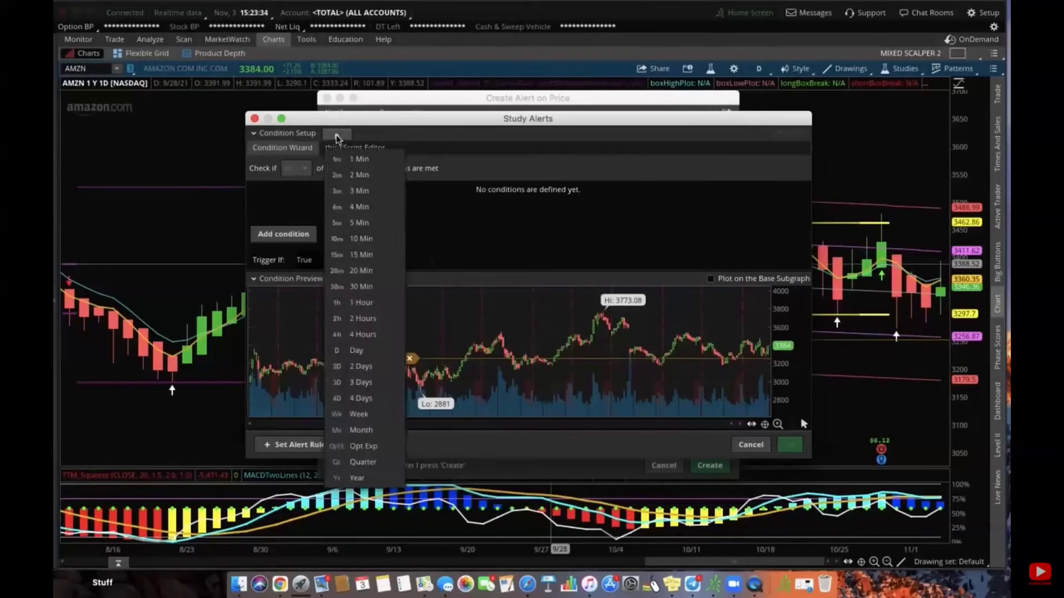
{"action": "left_click", "coordinate": [429, 140]}
Add a Study condition using MovAvgExponential with length 5, set to crosses above.
{"action": "left_click", "coordinate": [293, 236]}
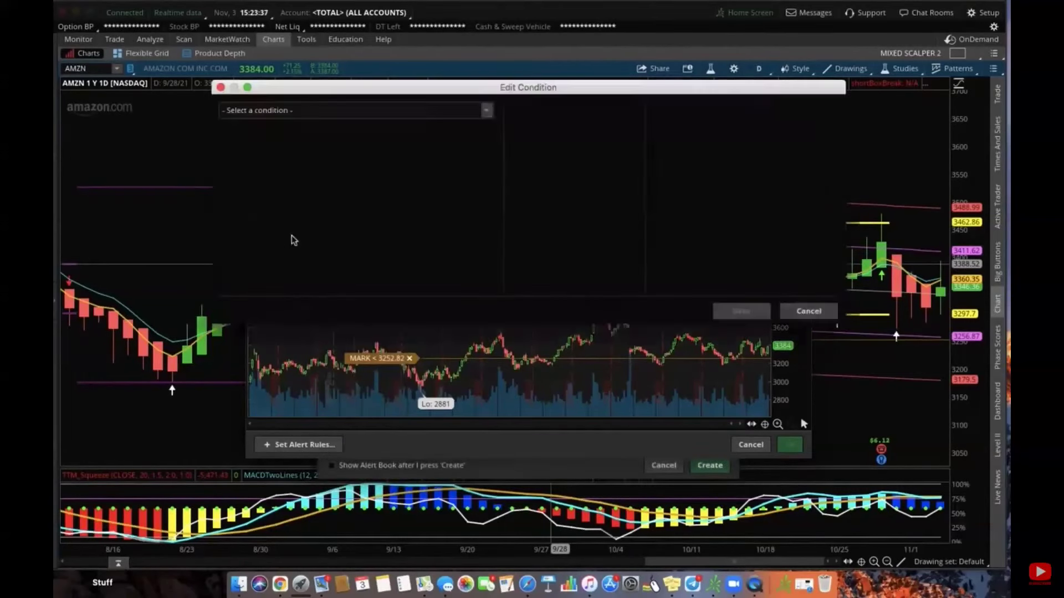
{"action": "left_click", "coordinate": [486, 110]}
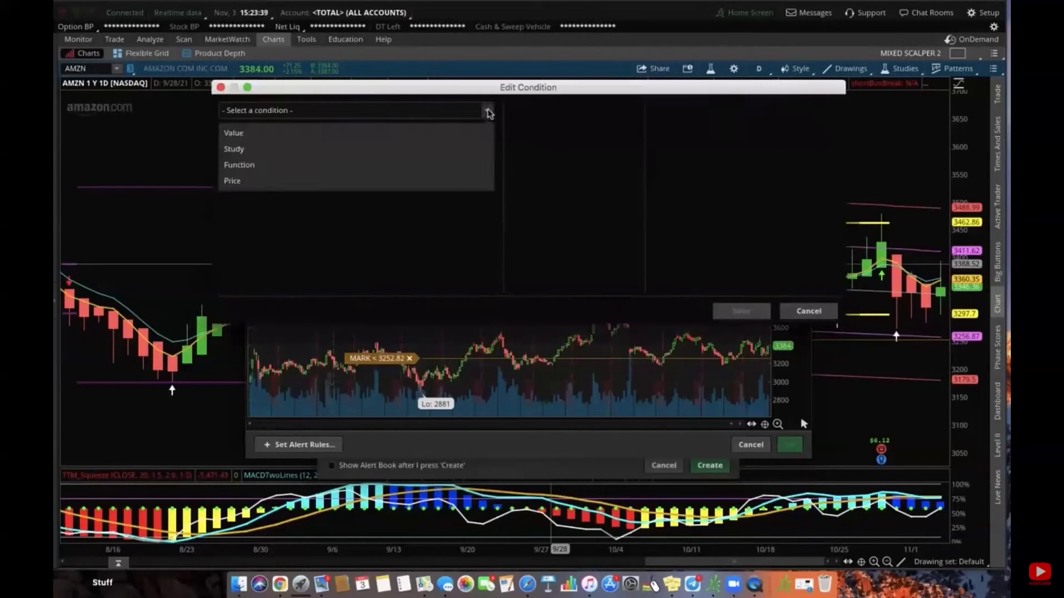
{"action": "left_click", "coordinate": [436, 151]}
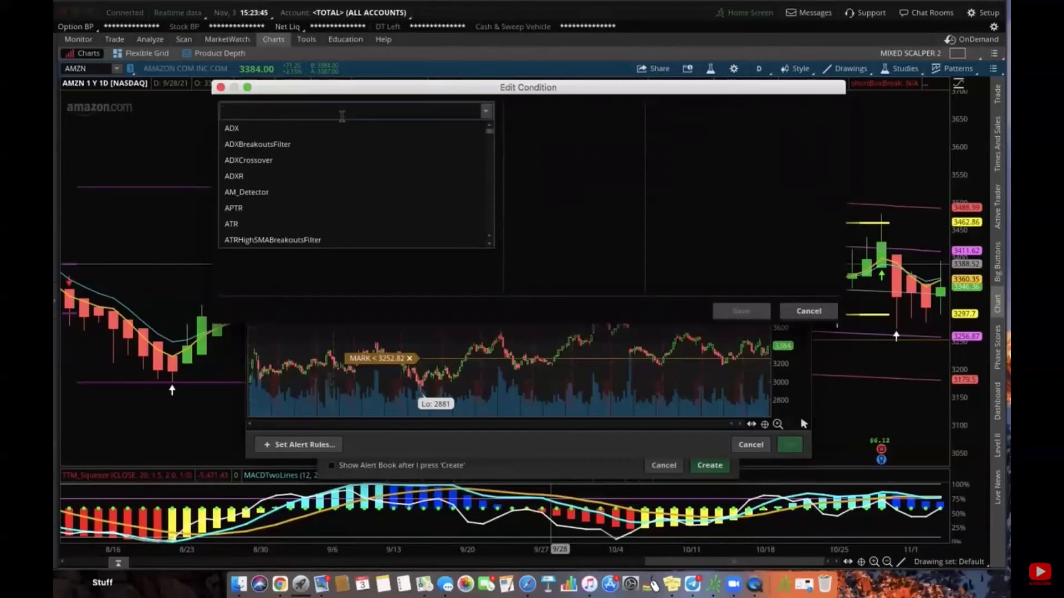
{"action": "type", "text": "exp"}
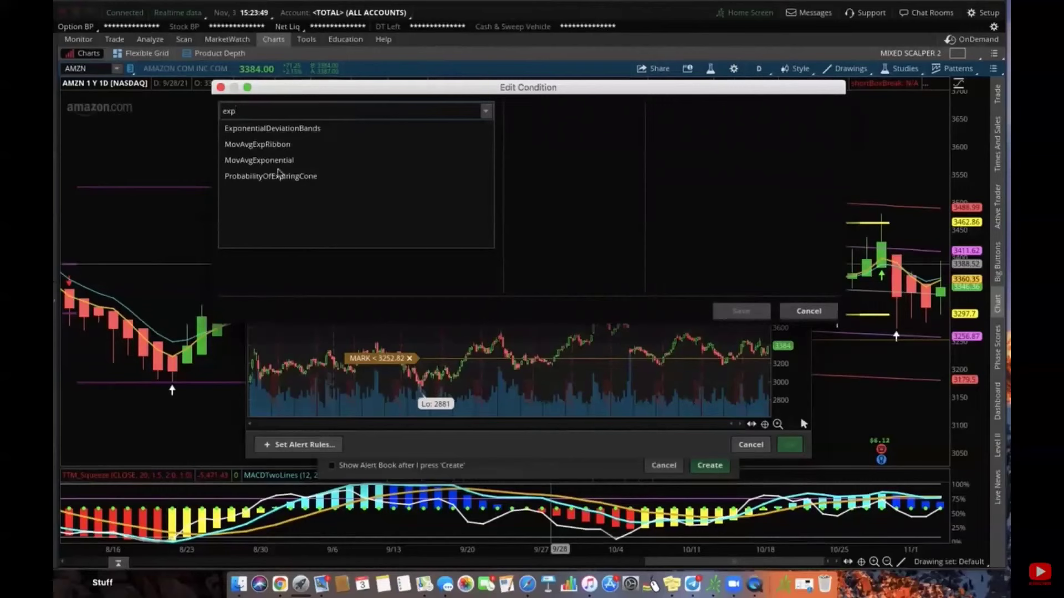
{"action": "left_click", "coordinate": [263, 166]}
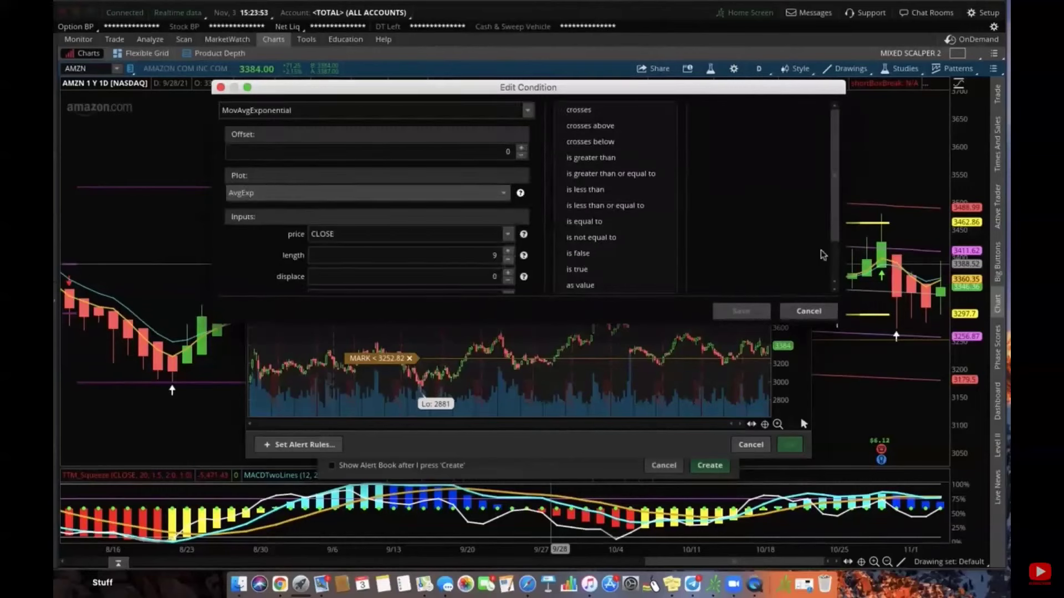
{"action": "scroll", "coordinate": [825, 244], "scroll_direction": "down", "scroll_amount": 2}
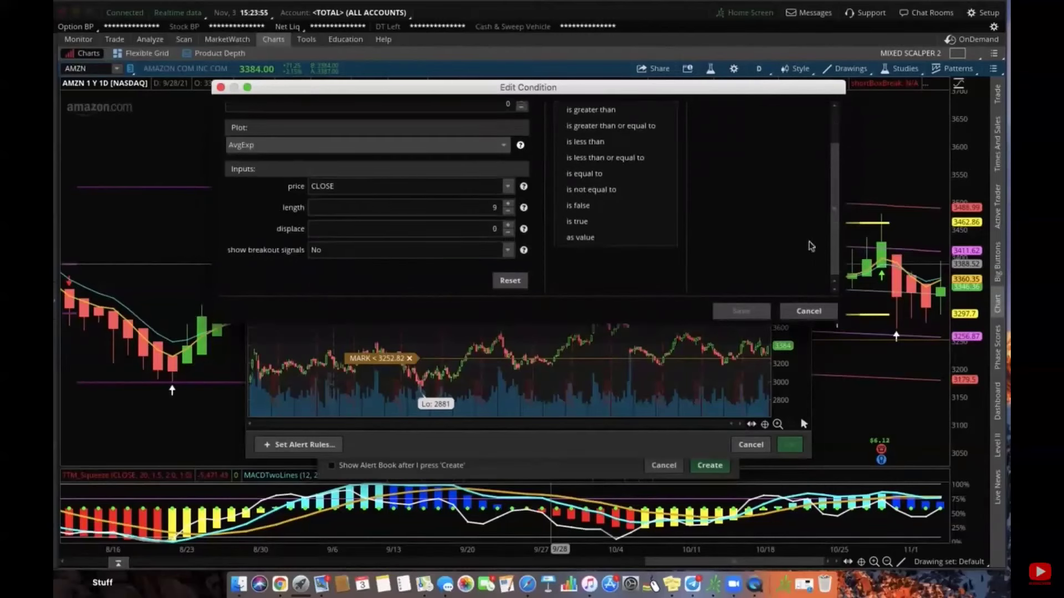
{"action": "left_click", "coordinate": [507, 212]}
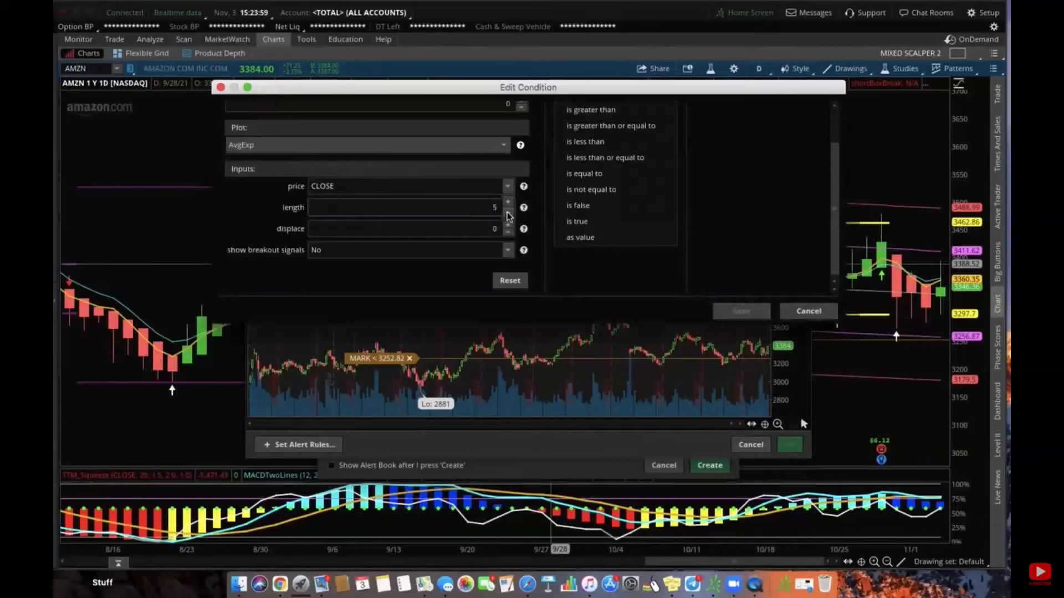
{"action": "left_click_drag", "start_coordinate": [833, 204], "coordinate": [829, 164]}
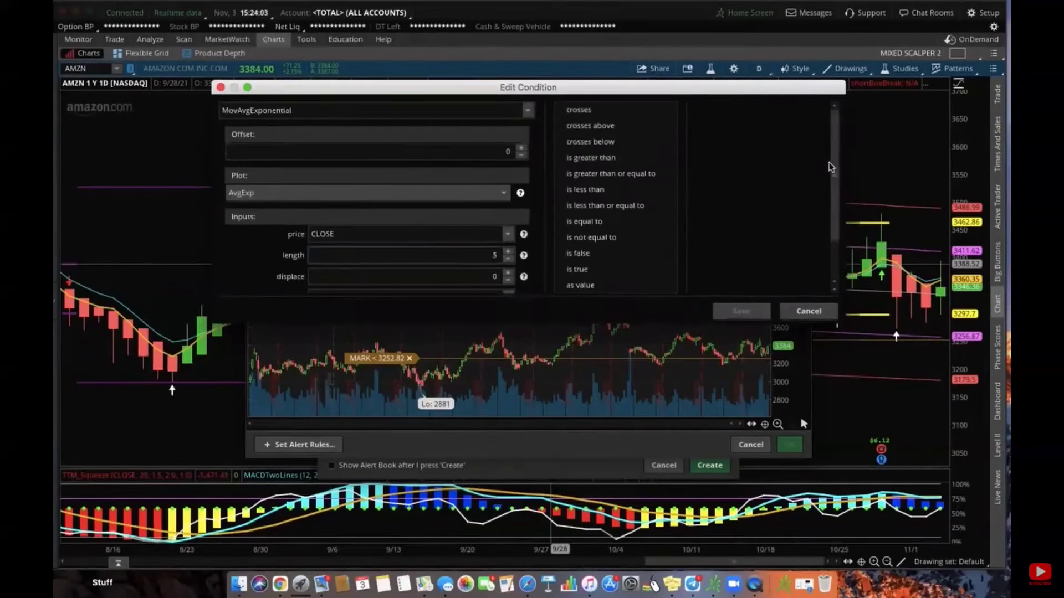
{"action": "left_click", "coordinate": [602, 128]}
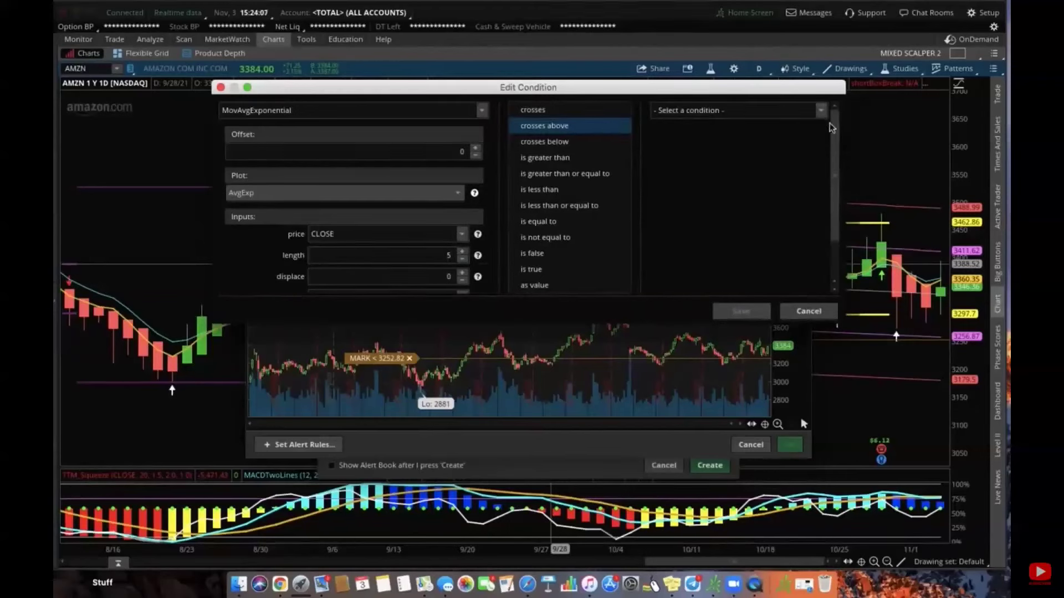
Base the condition's second side on the MovAvgExponential study.
{"action": "mouse_move", "coordinate": [831, 129]}
{"action": "left_mouse_down"}
{"action": "mouse_move", "coordinate": [834, 174]}
{"action": "mouse_move", "coordinate": [825, 119]}
{"action": "left_mouse_up"}
{"action": "left_click", "coordinate": [821, 112]}
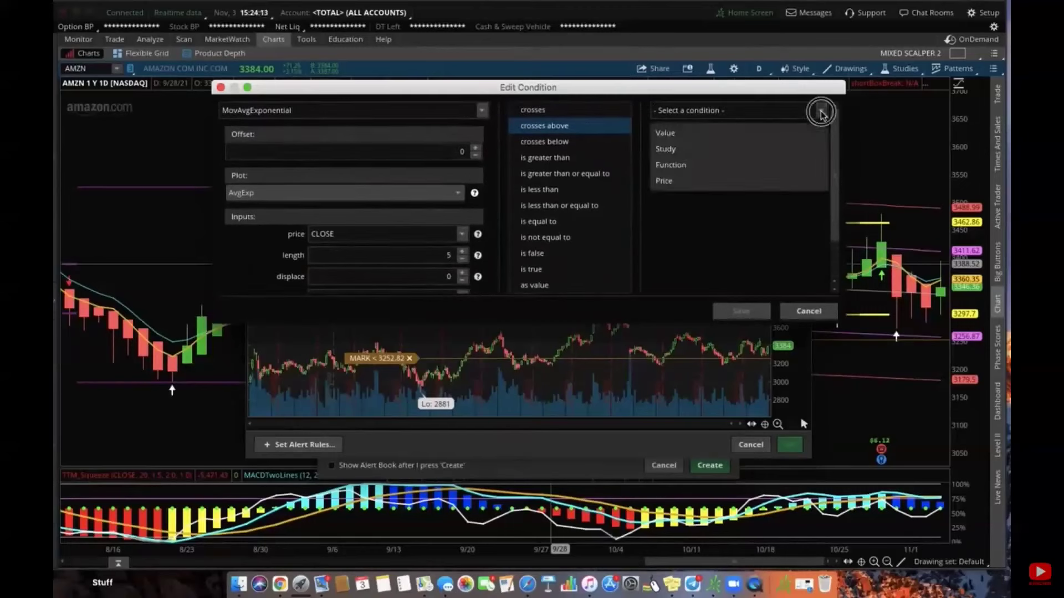
{"action": "left_click", "coordinate": [738, 151]}
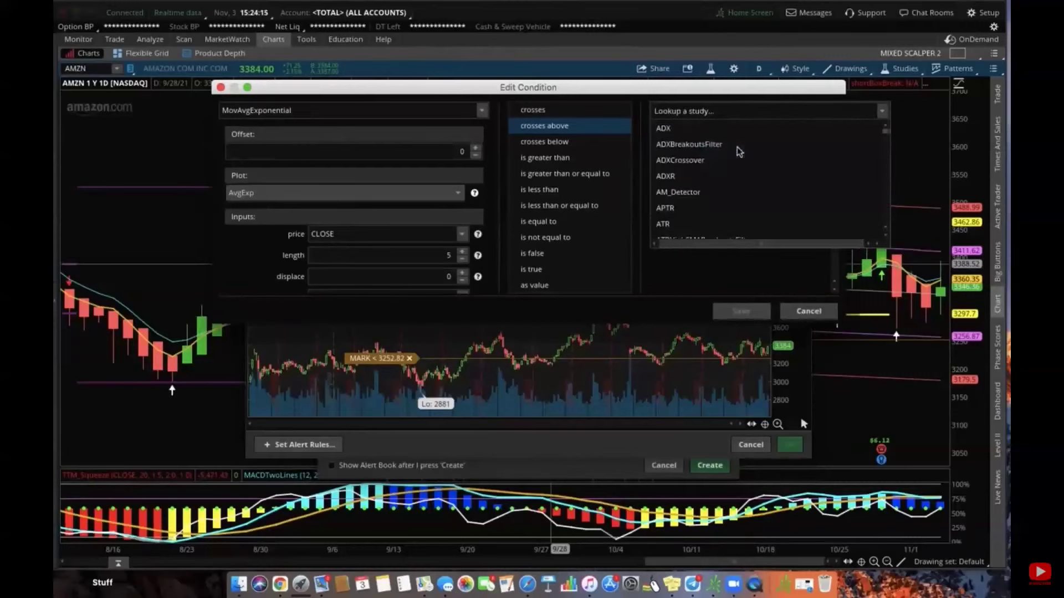
{"action": "left_click", "coordinate": [725, 114]}
{"action": "type", "text": "e"}
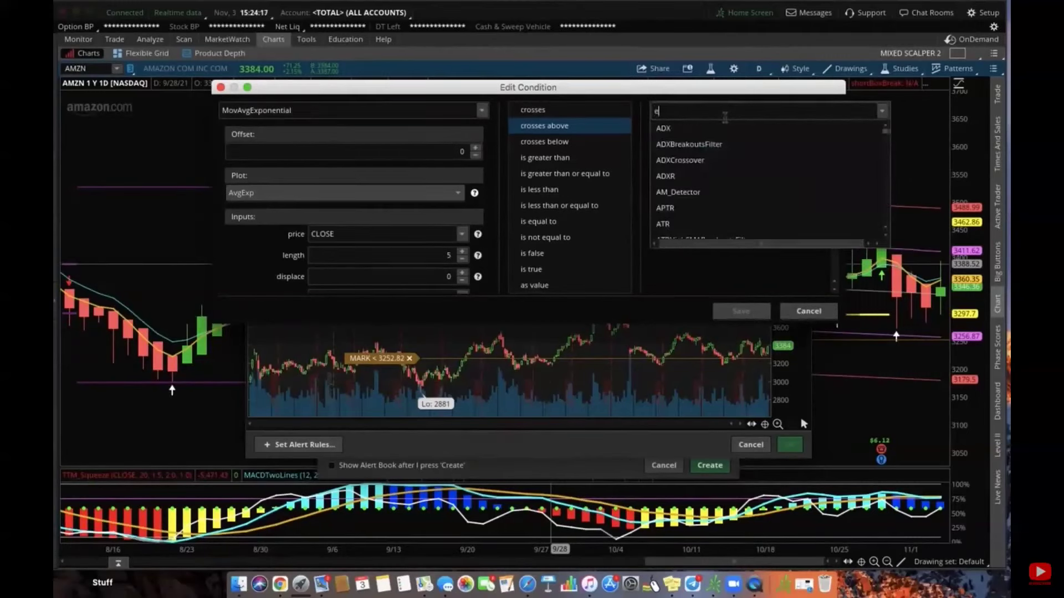
{"action": "type", "text": "xp"}
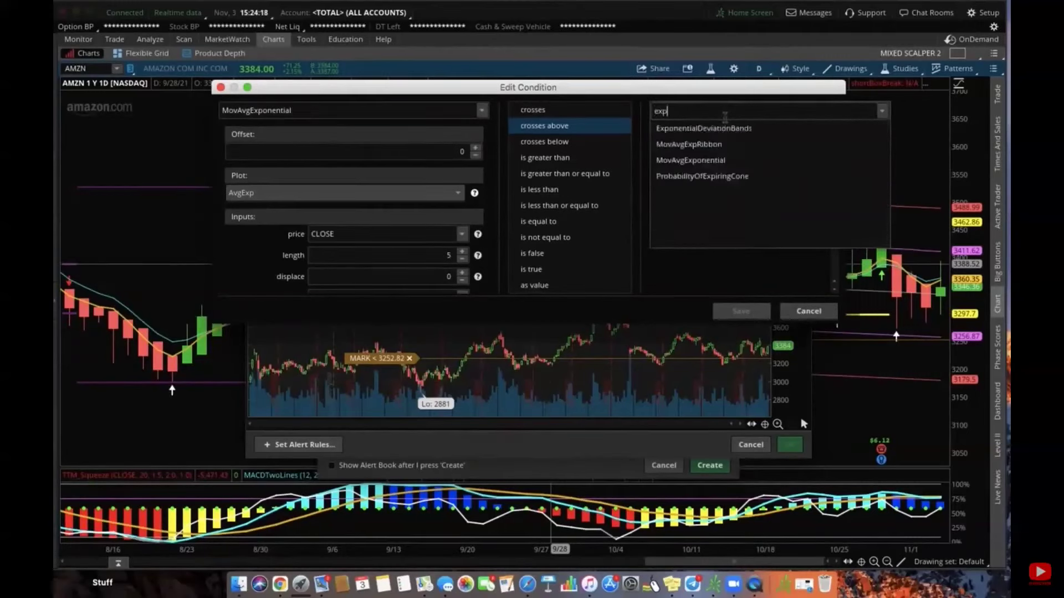
{"action": "left_click", "coordinate": [700, 164]}
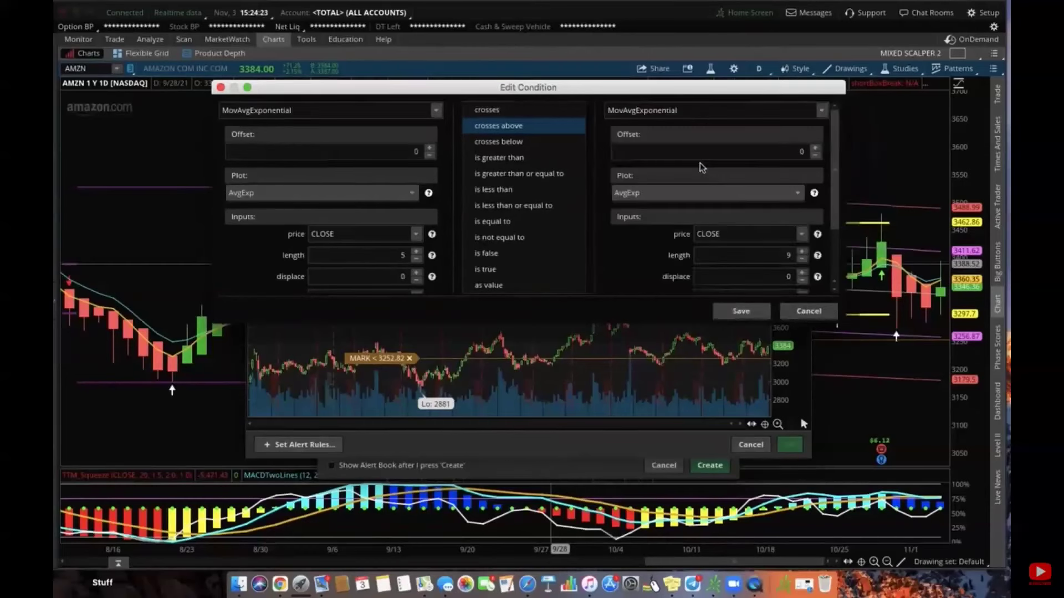
Change the second average's length from 9 to 8 and save the crossover condition.
{"action": "left_click_drag", "start_coordinate": [834, 203], "coordinate": [837, 248]}
{"action": "left_click", "coordinate": [802, 209]}
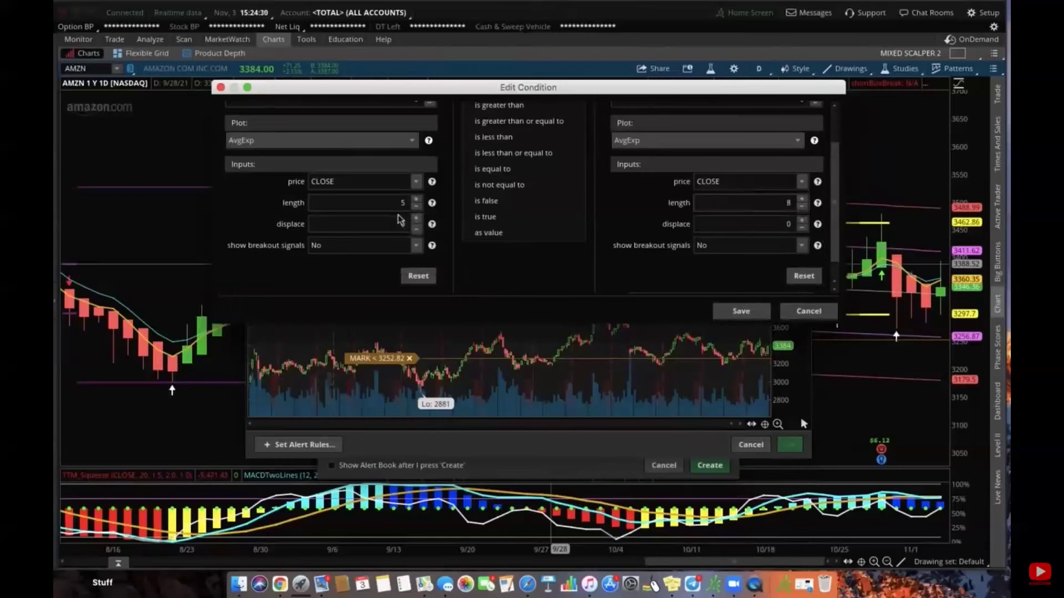
{"action": "scroll", "coordinate": [527, 238], "scroll_direction": "up", "scroll_amount": 3}
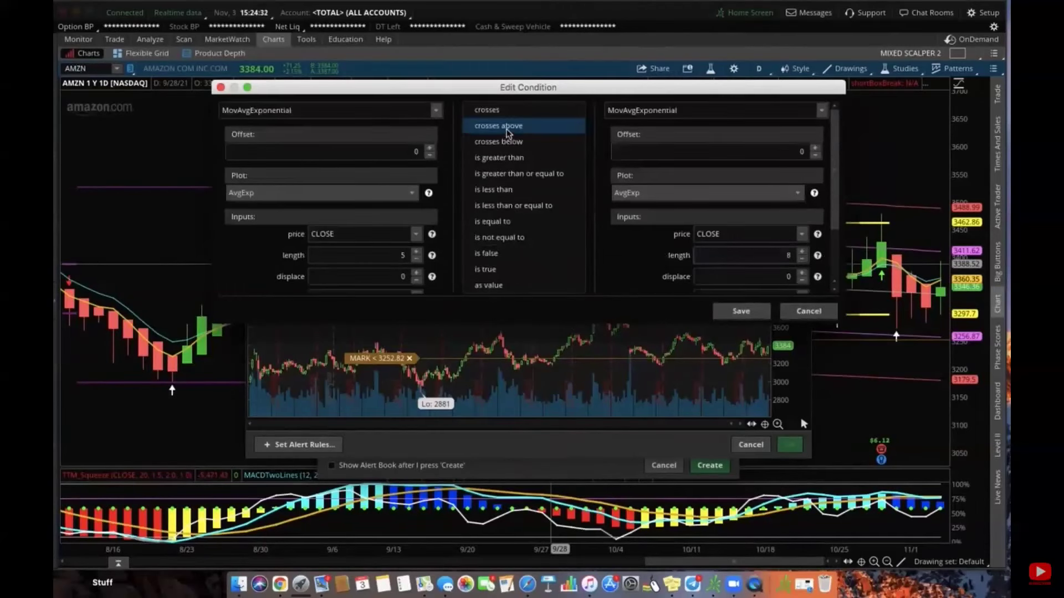
{"action": "scroll", "coordinate": [527, 199], "scroll_direction": "down", "scroll_amount": 3}
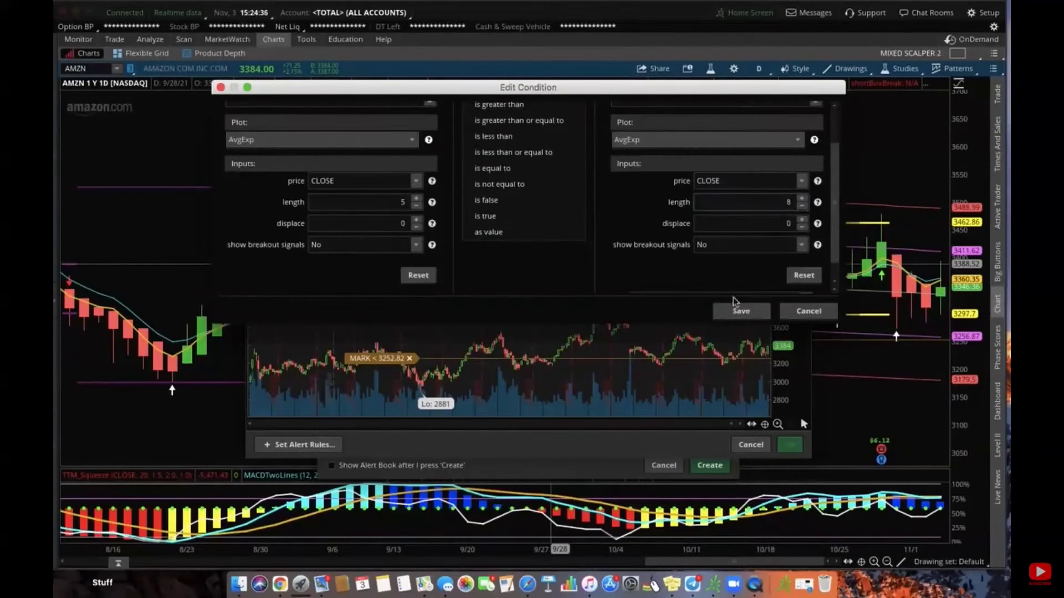
{"action": "scroll", "coordinate": [828, 264], "scroll_direction": "down", "scroll_amount": 1}
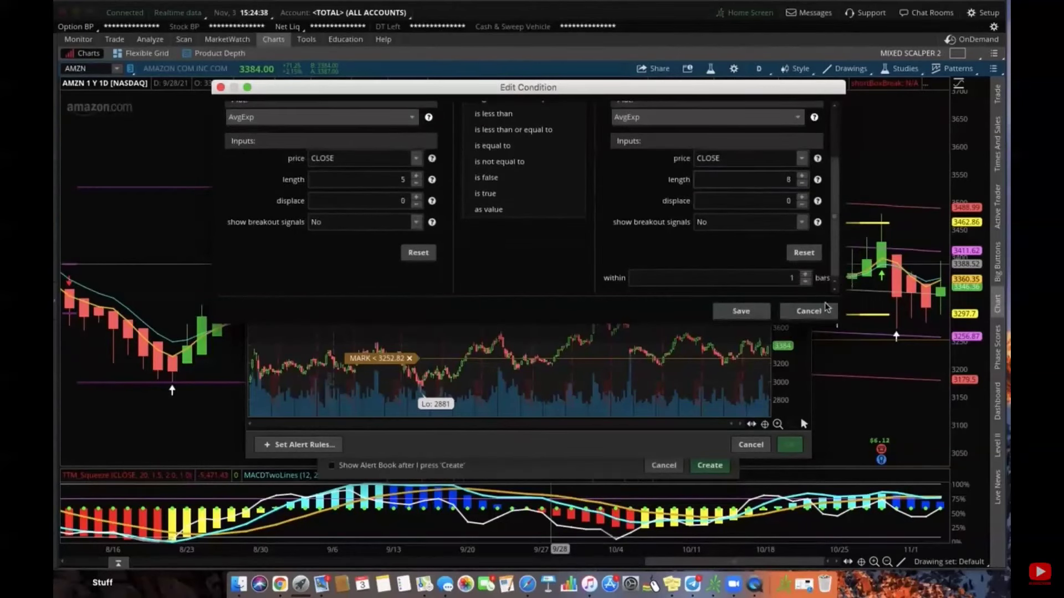
{"action": "left_click", "coordinate": [740, 311]}
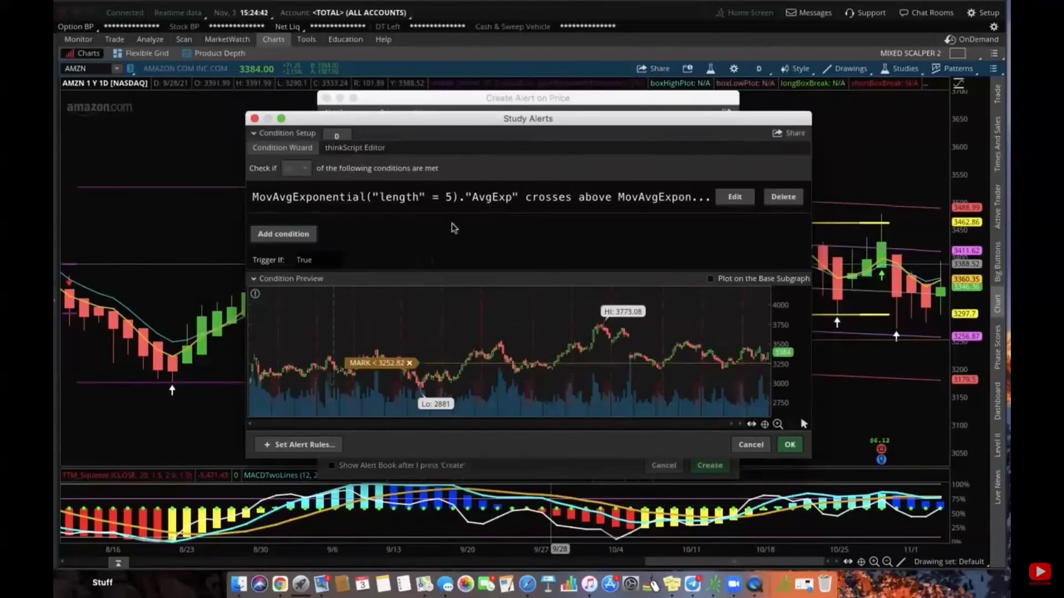
Keep the alert on D aggregation and the Bell sound in Alert Rules.
{"action": "left_click", "coordinate": [328, 137]}
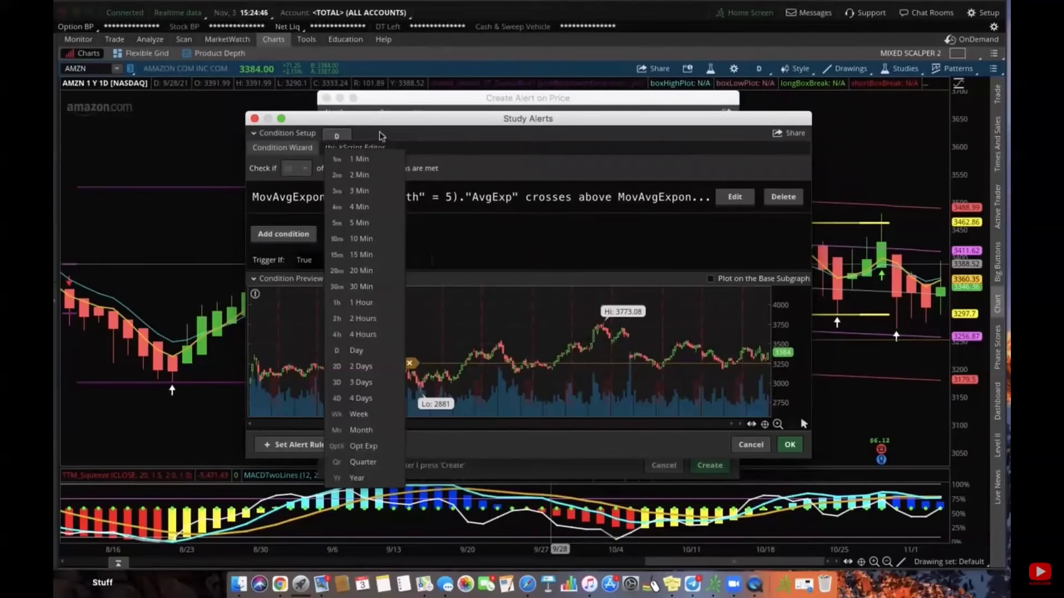
{"action": "left_click", "coordinate": [397, 136]}
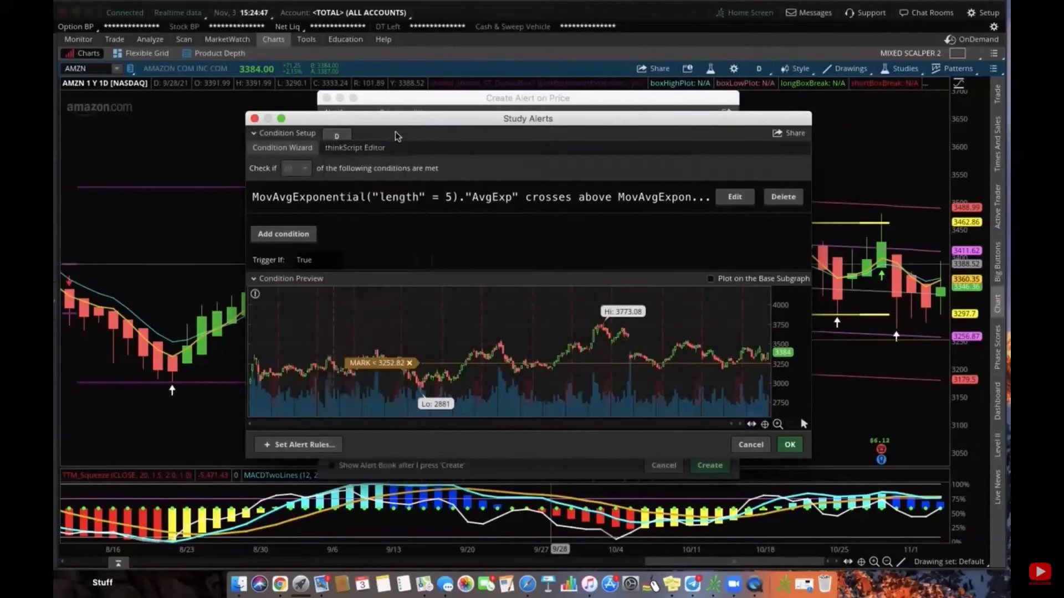
{"action": "left_click", "coordinate": [302, 446]}
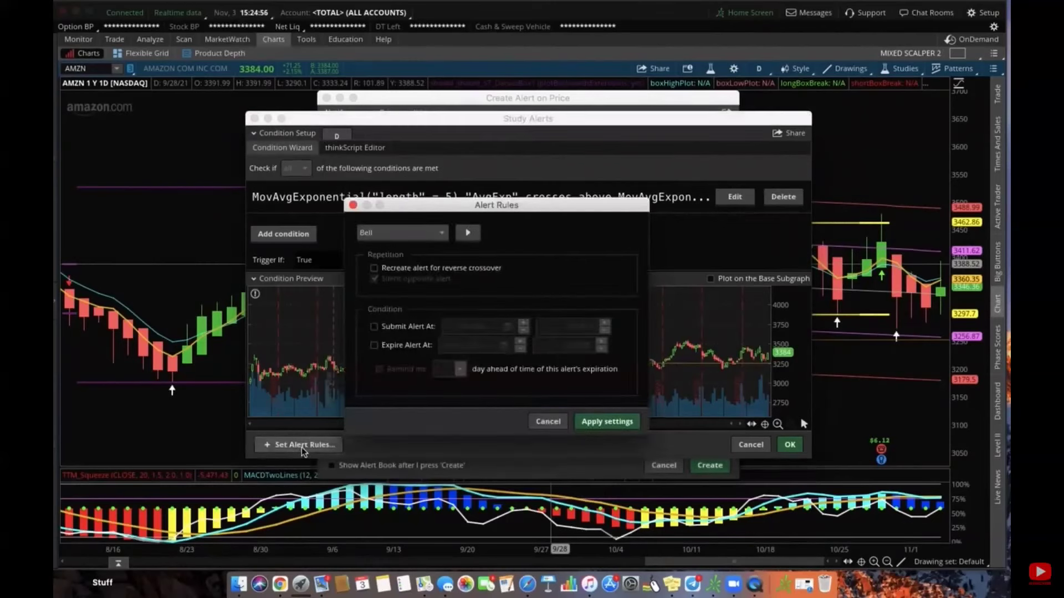
{"action": "left_click", "coordinate": [442, 235]}
{"action": "left_click", "coordinate": [442, 236]}
Enable recreate on reverse crossover, turn off silent opposite alert, and apply the rules.
{"action": "left_click", "coordinate": [374, 269]}
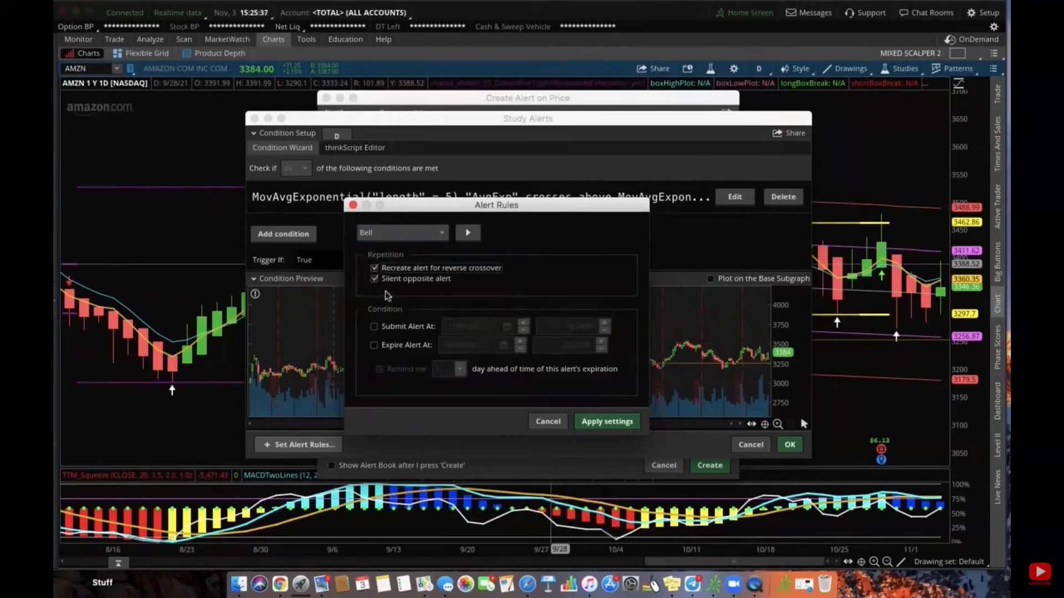
{"action": "left_click", "coordinate": [375, 280]}
{"action": "left_click", "coordinate": [607, 422]}
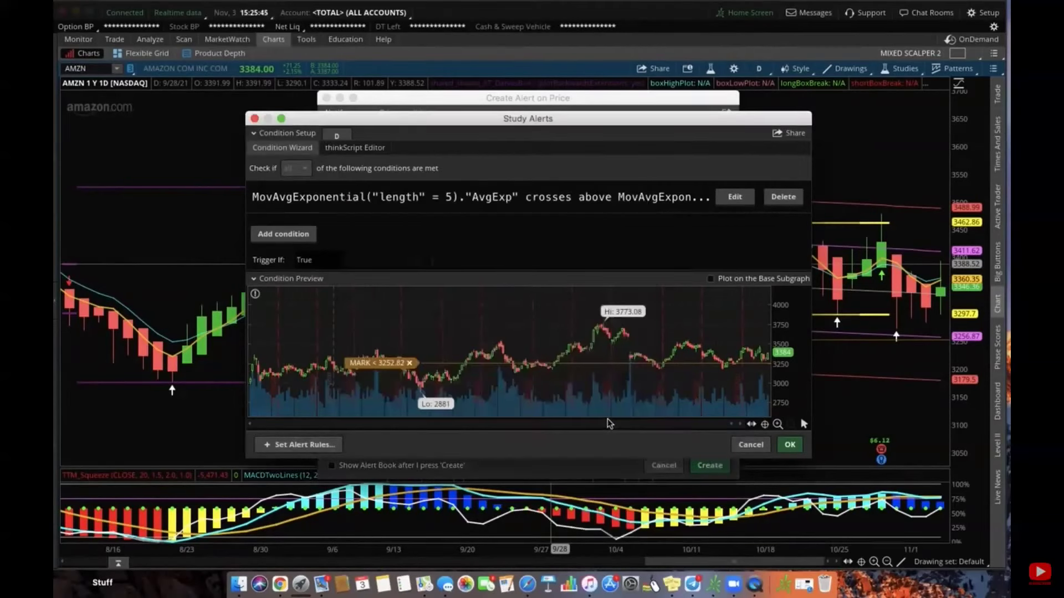
Create the alert with note 'ema cross up', adding text messages after US market hours.
{"action": "left_click", "coordinate": [792, 445]}
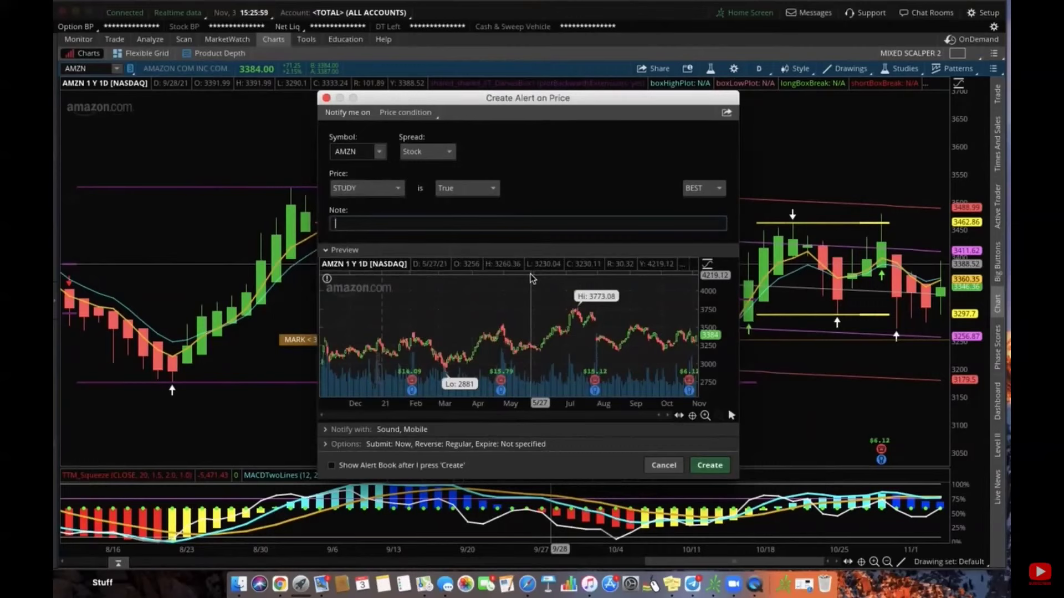
{"action": "type", "text": "ema cross up"}
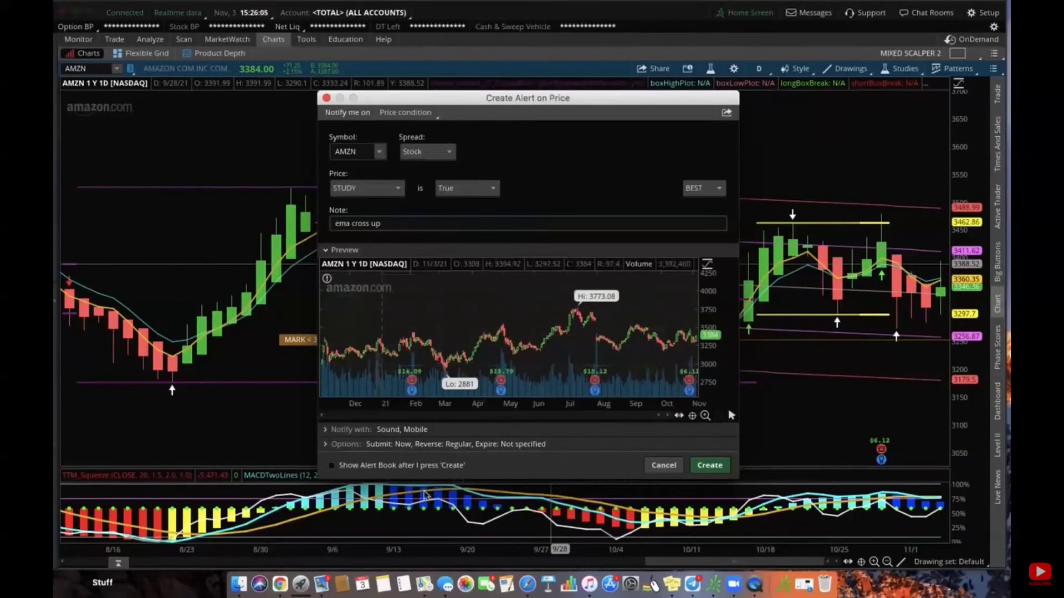
{"action": "left_click", "coordinate": [336, 436]}
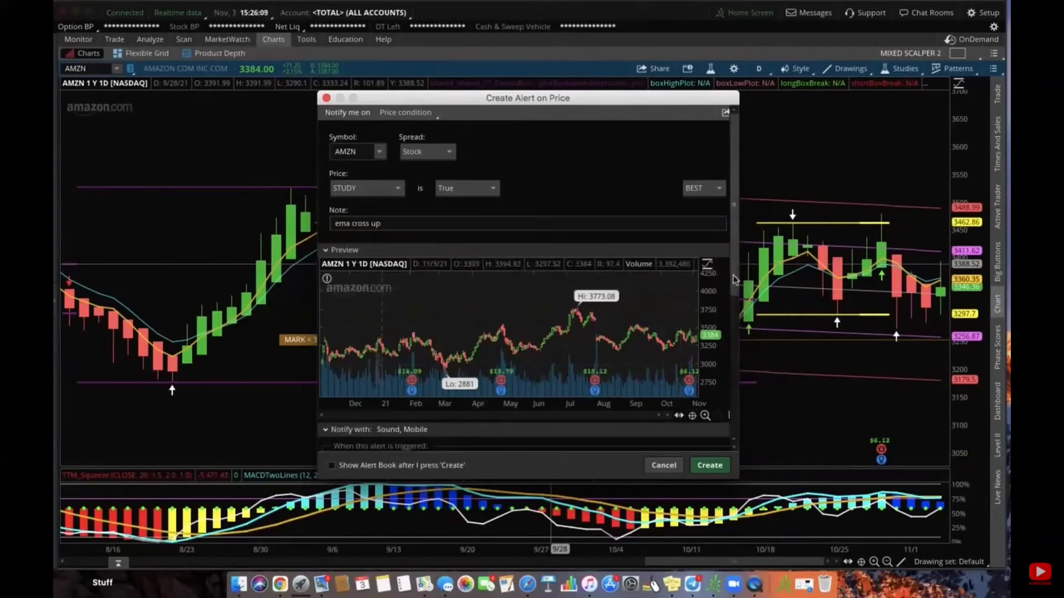
{"action": "left_click_drag", "start_coordinate": [733, 280], "coordinate": [725, 405]}
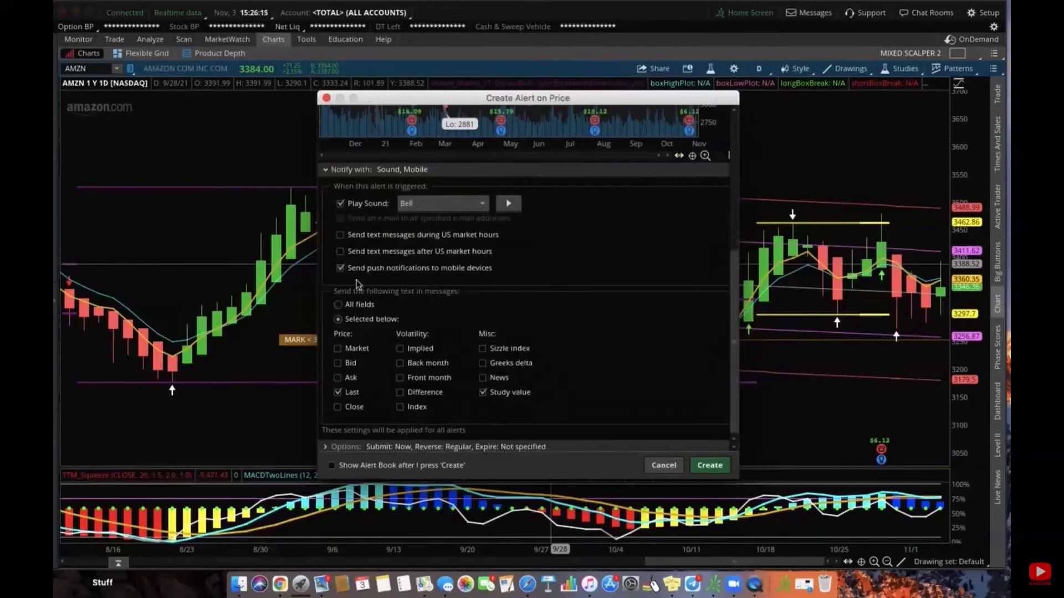
{"action": "left_click", "coordinate": [340, 251]}
{"action": "scroll", "coordinate": [477, 289], "scroll_direction": "down", "scroll_amount": 1}
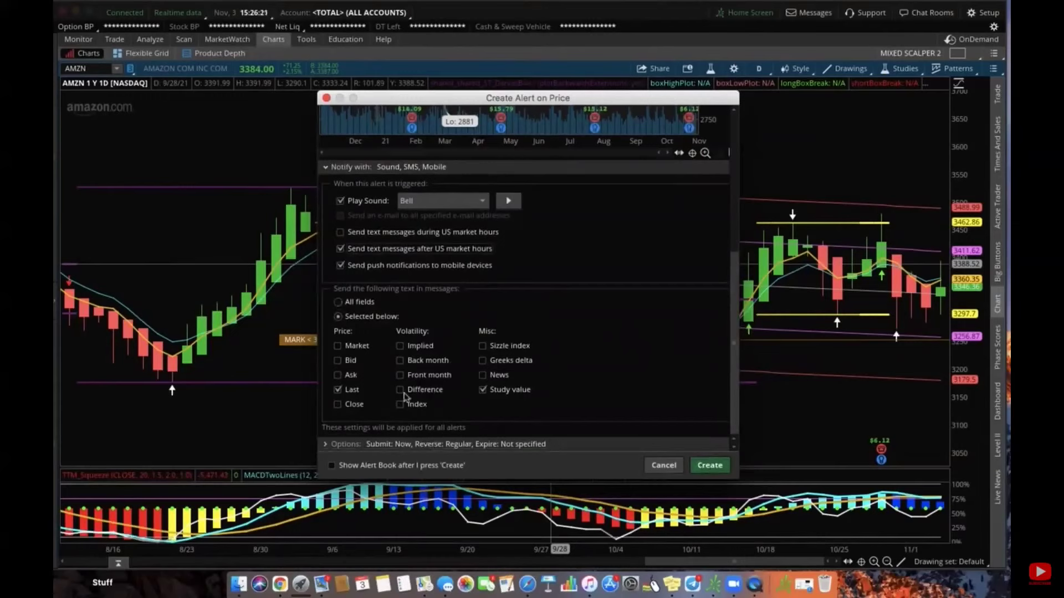
{"action": "left_click", "coordinate": [714, 465]}
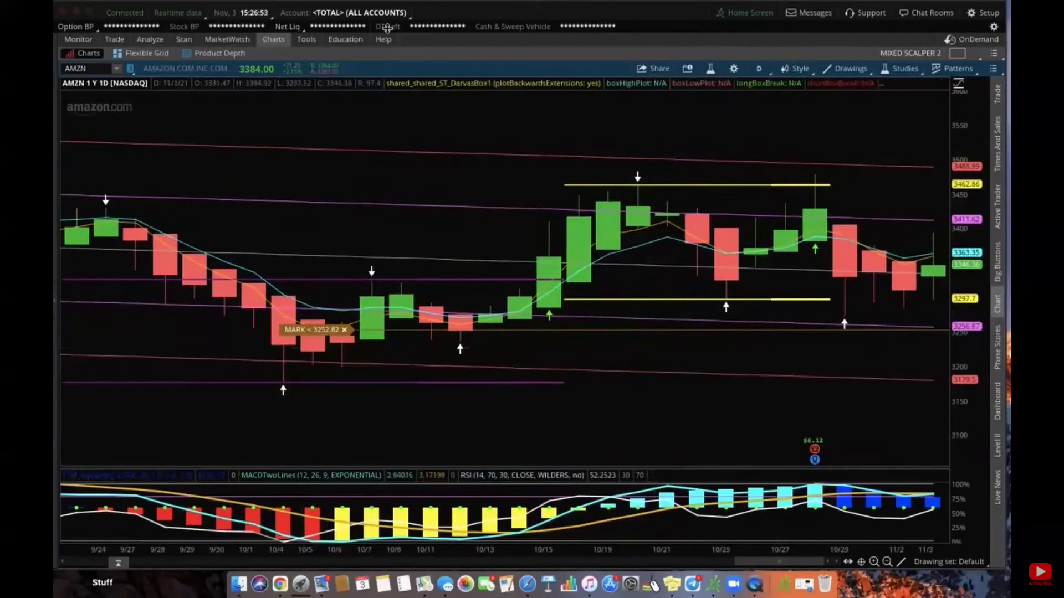
Open the MarketWatch Alerts page to view the active AMZN 'ema cross up' alert.
{"action": "left_click", "coordinate": [238, 38]}
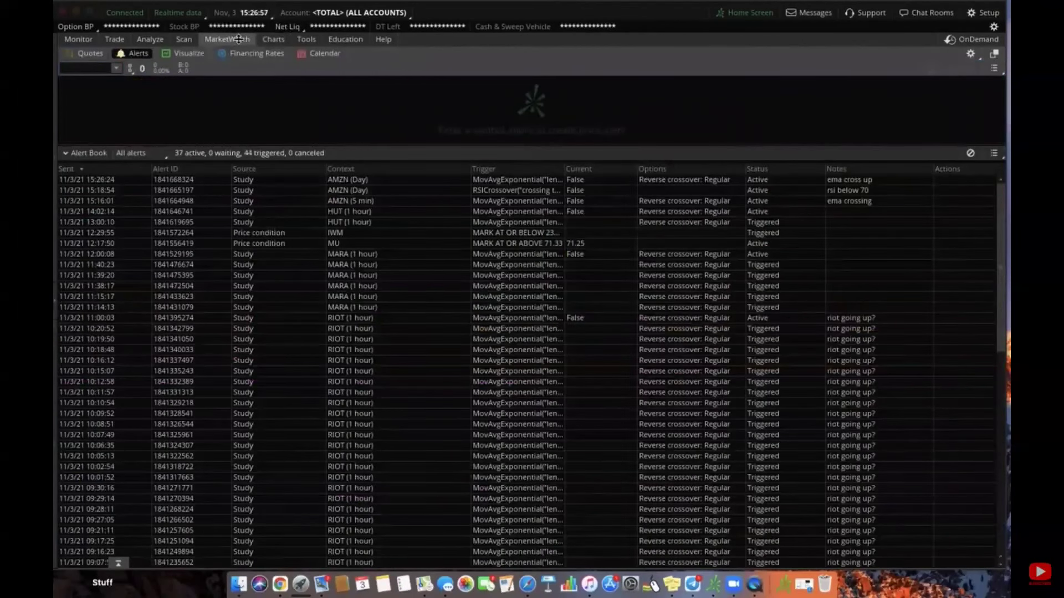
Switch back to the Charts page showing the AMZN 1-year daily chart.
{"action": "mouse_move", "coordinate": [147, 43]}
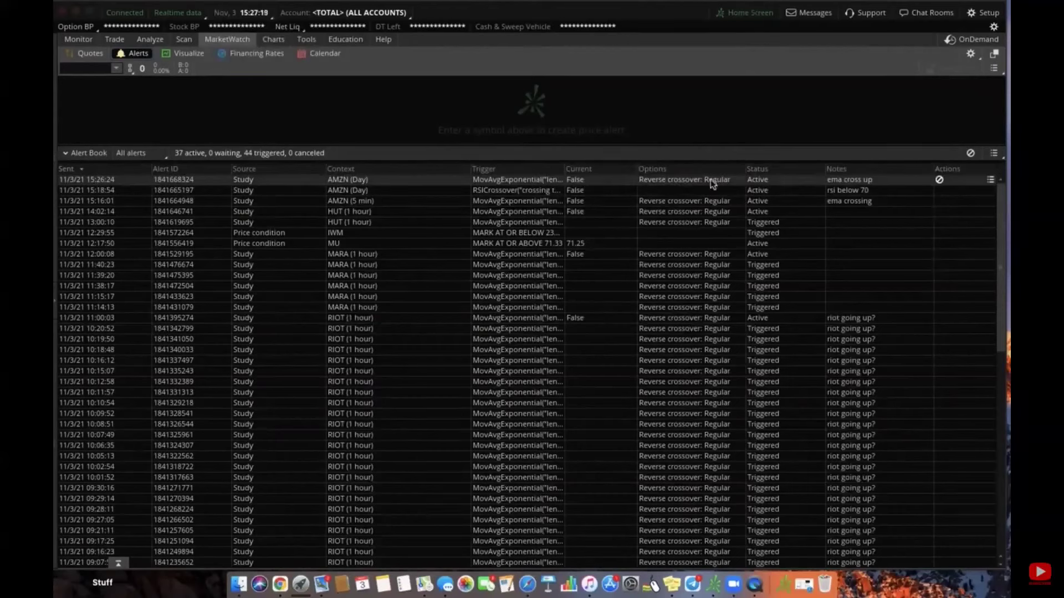
{"action": "left_click", "coordinate": [274, 39]}
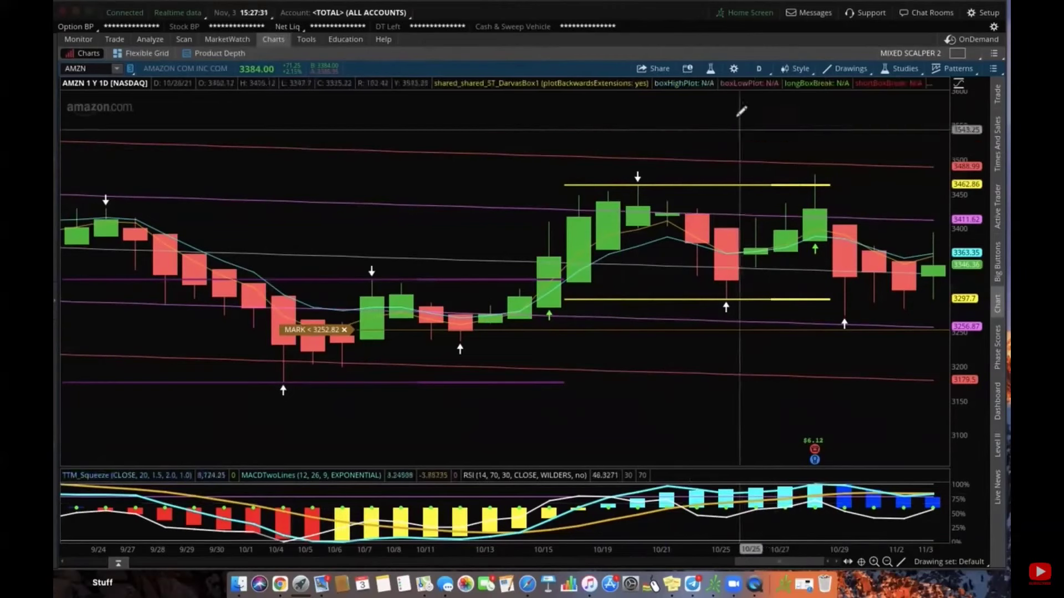
{"action": "left_click", "coordinate": [710, 69]}
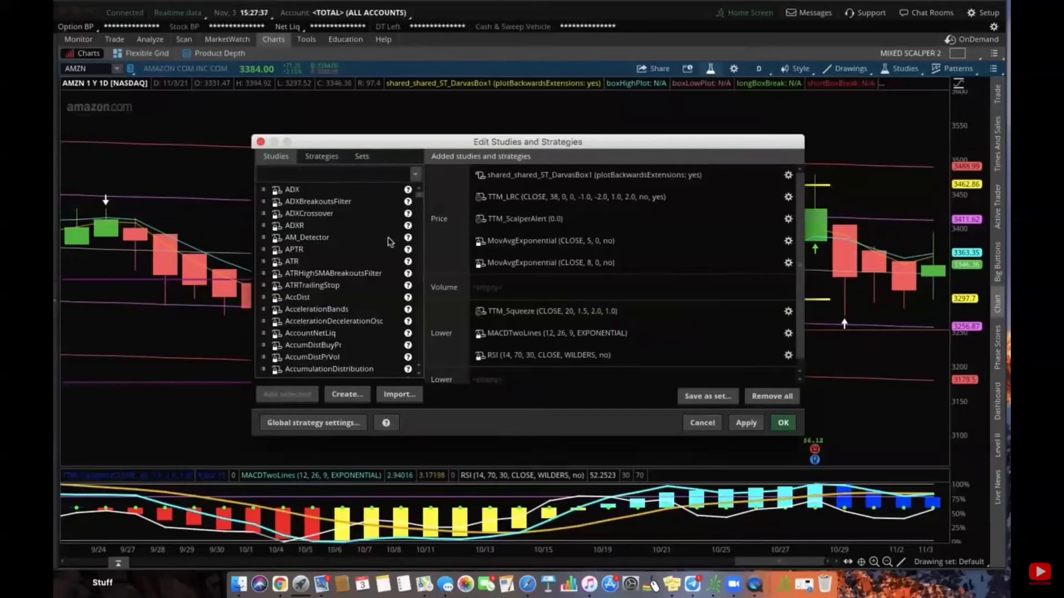
{"action": "scroll", "coordinate": [332, 322], "scroll_direction": "down", "scroll_amount": 5}
{"action": "scroll", "coordinate": [332, 322], "scroll_direction": "down", "scroll_amount": 10}
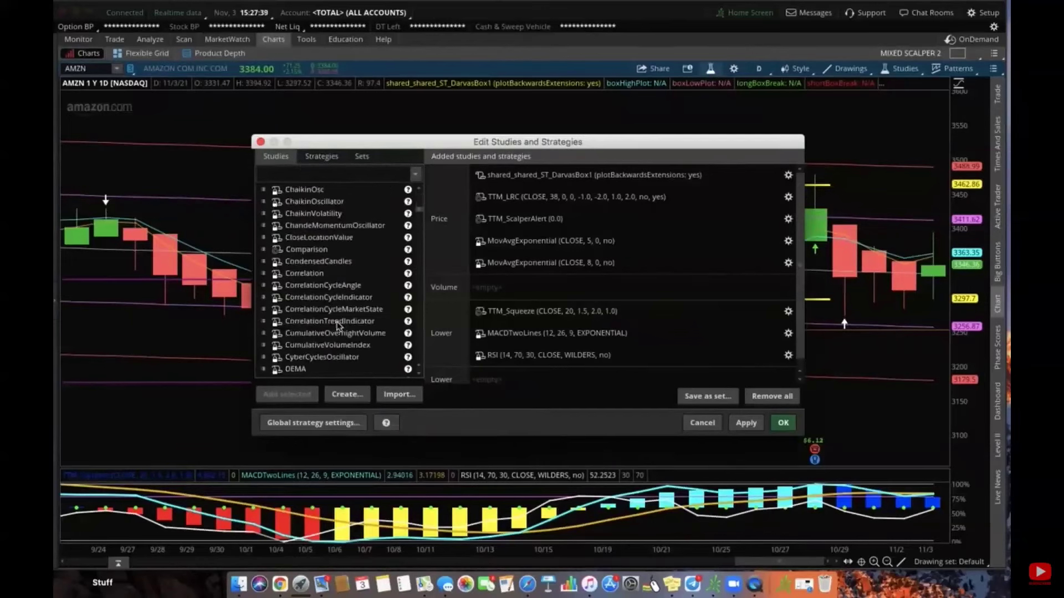
{"action": "scroll", "coordinate": [348, 325], "scroll_direction": "down", "scroll_amount": 5}
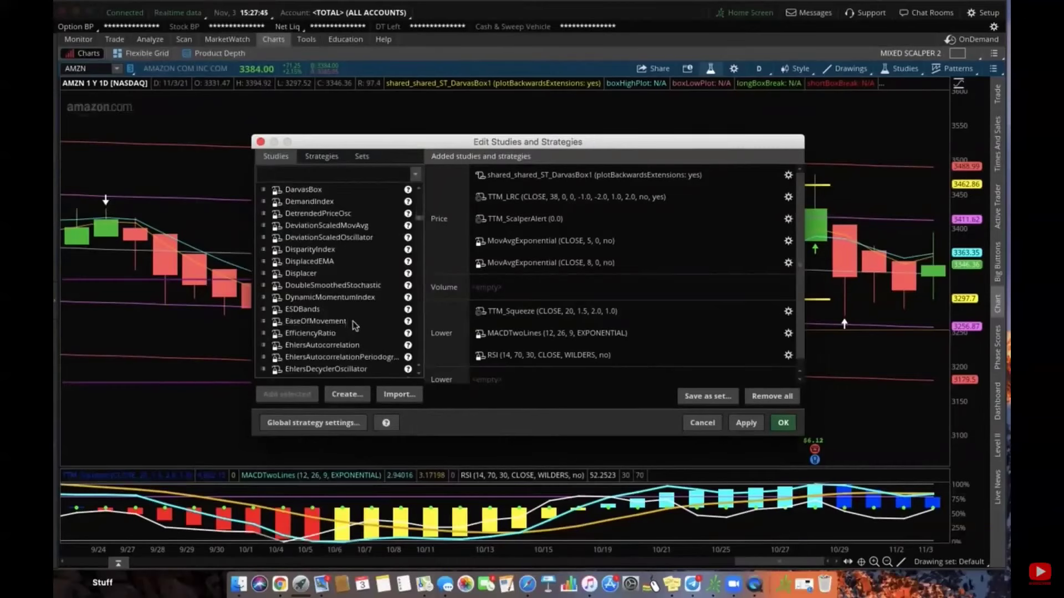
{"action": "left_click", "coordinate": [701, 421]}
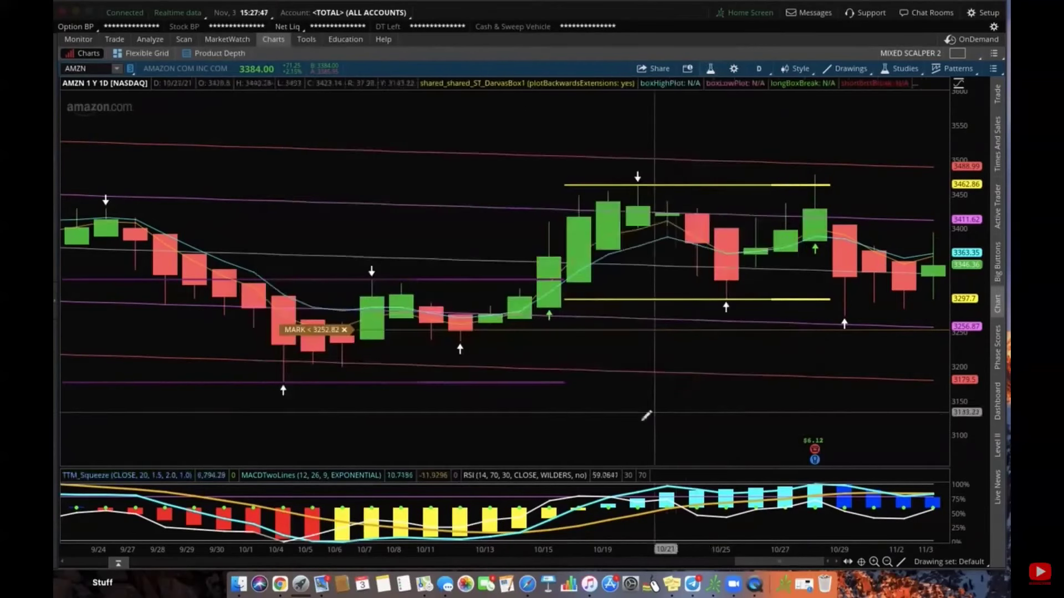